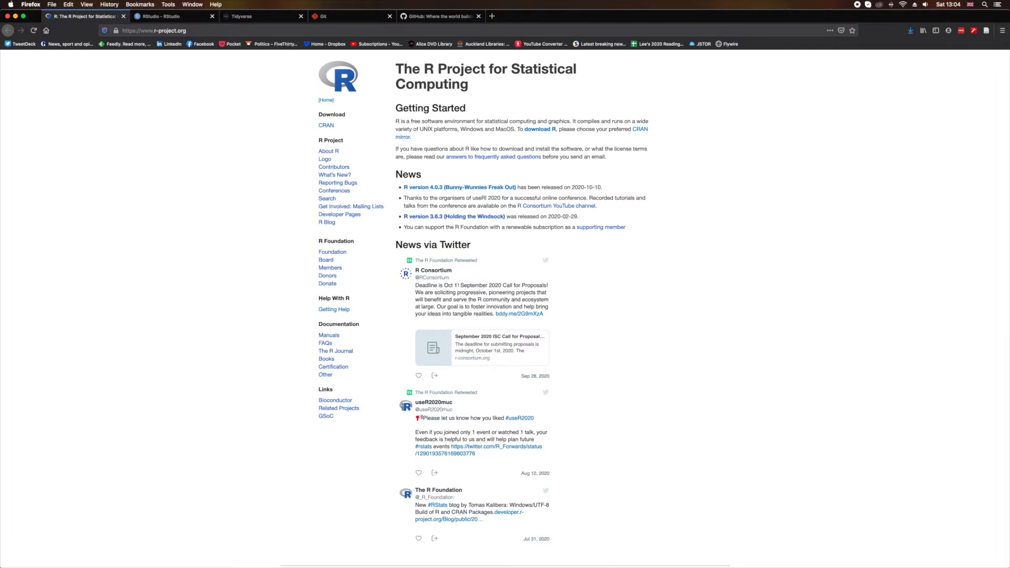
- Run print("Hello World!") in the R console, getting [1] "Hello World!"
left_click(778, 553)
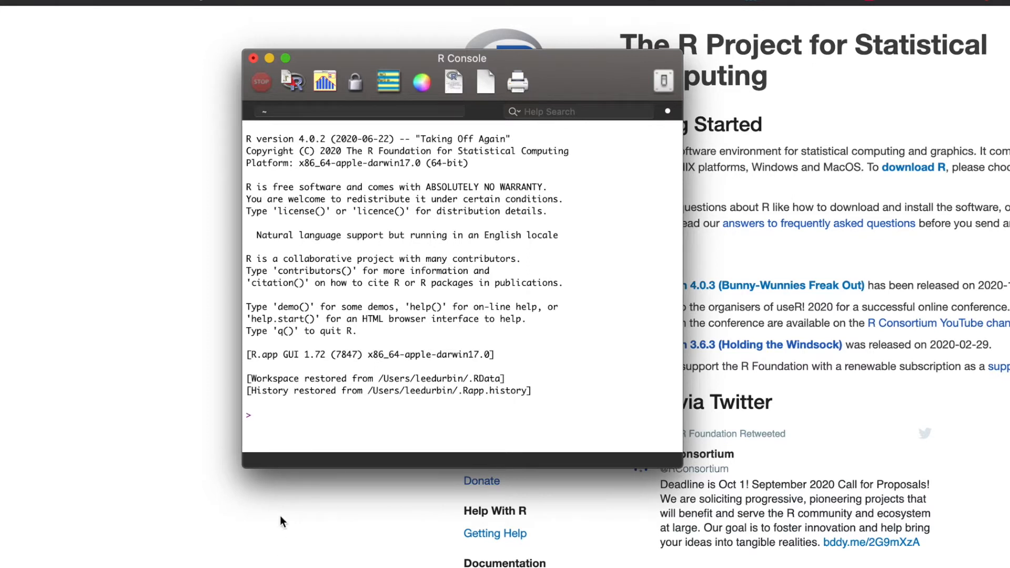
type("print(")
type("\"Hello Worl")
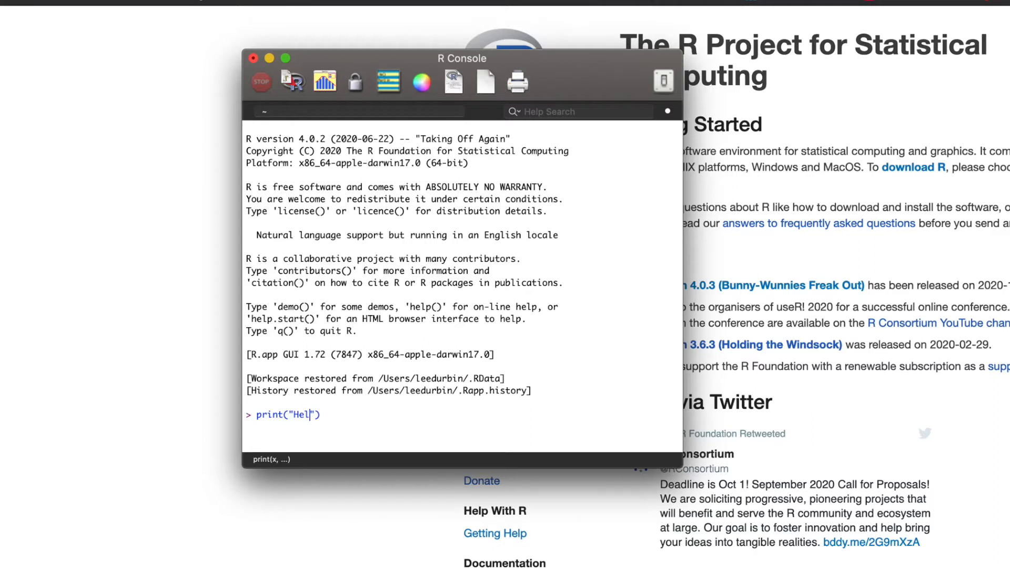
type("d!")
key("Return")
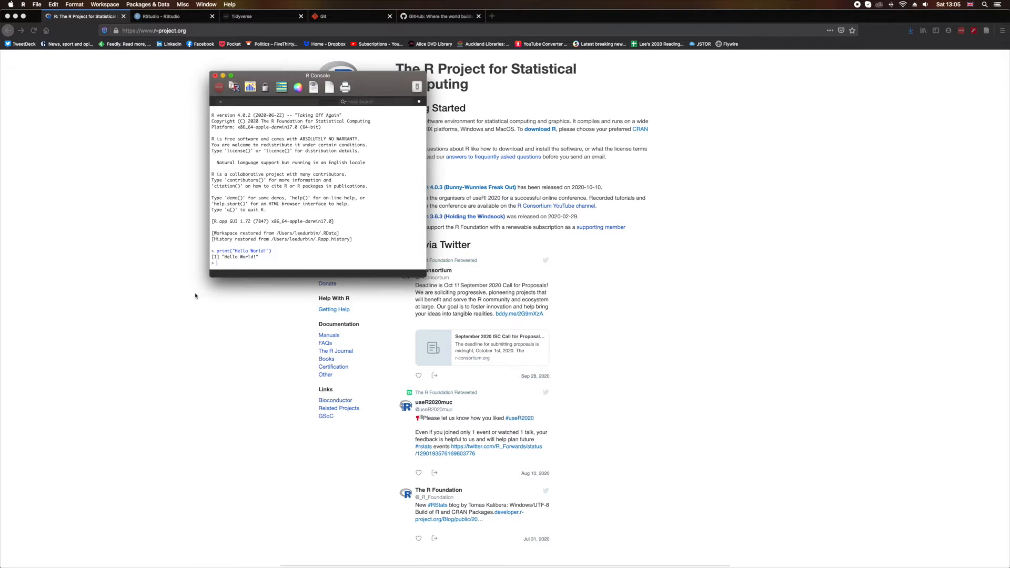
left_click(171, 16)
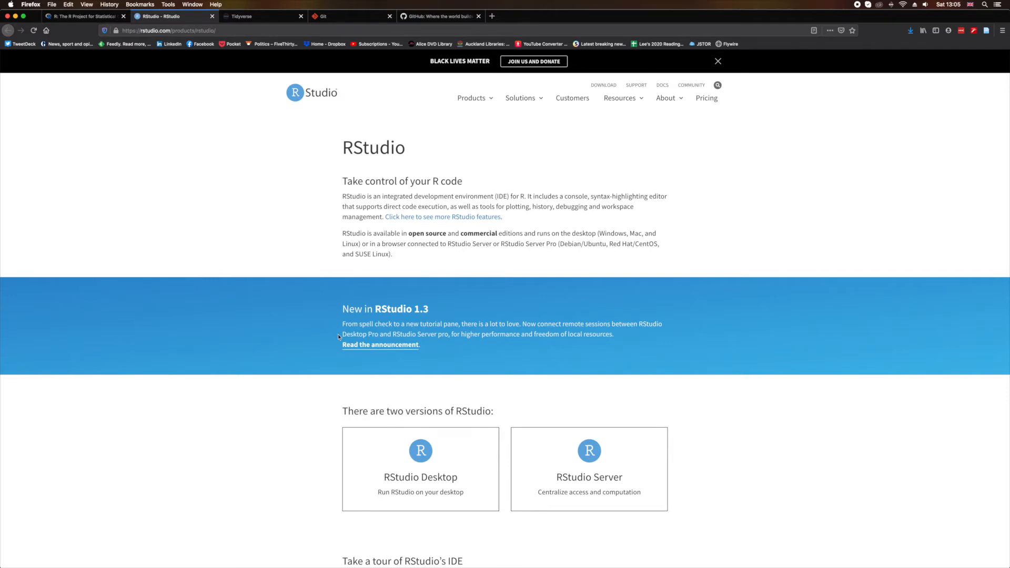
- View the RStudio Desktop Open Source vs Pro editions table, then bring RStudio forward
left_click(424, 474)
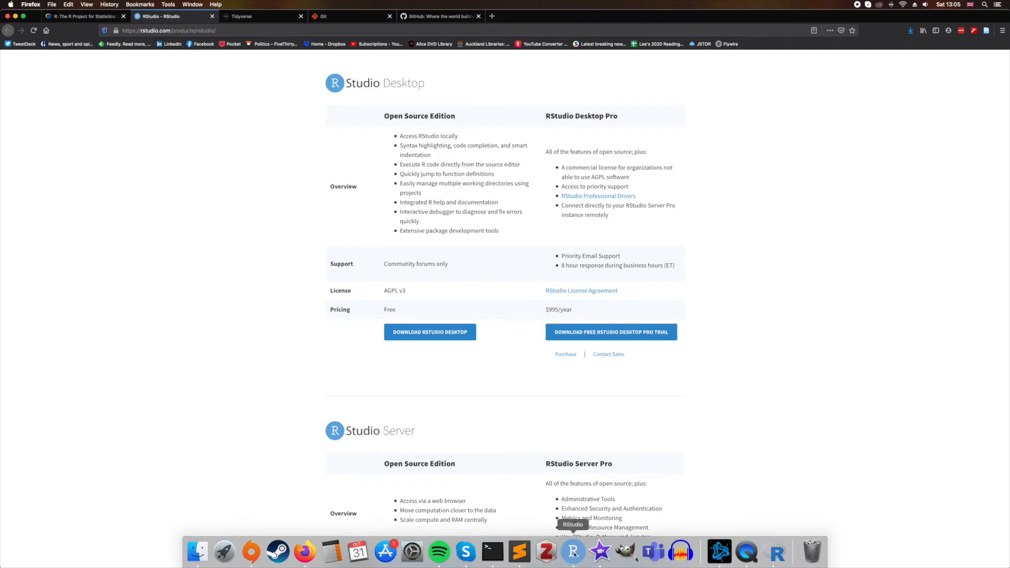
left_click(573, 552)
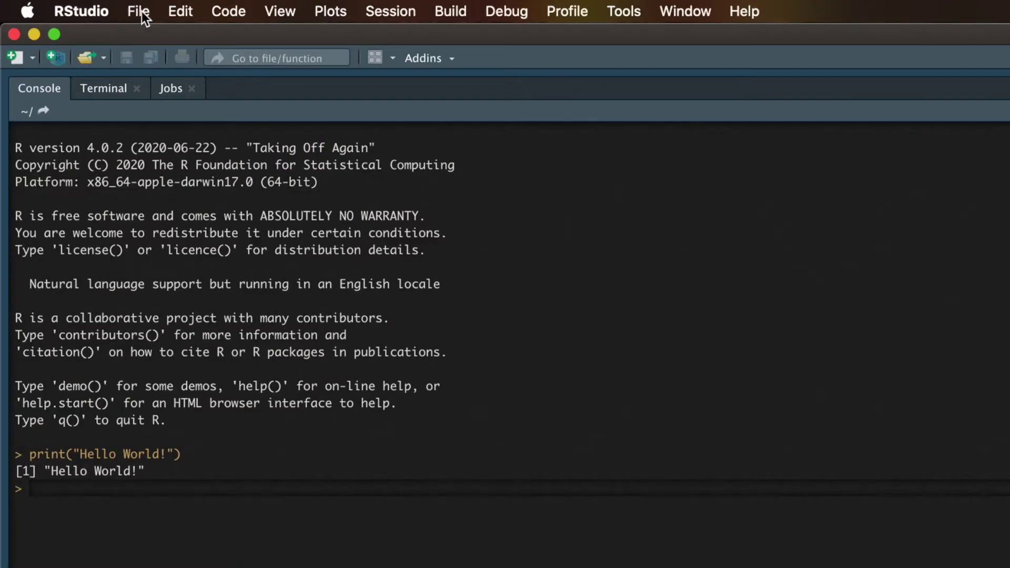
- Start a new file from RStudio's File menu
left_click(139, 12)
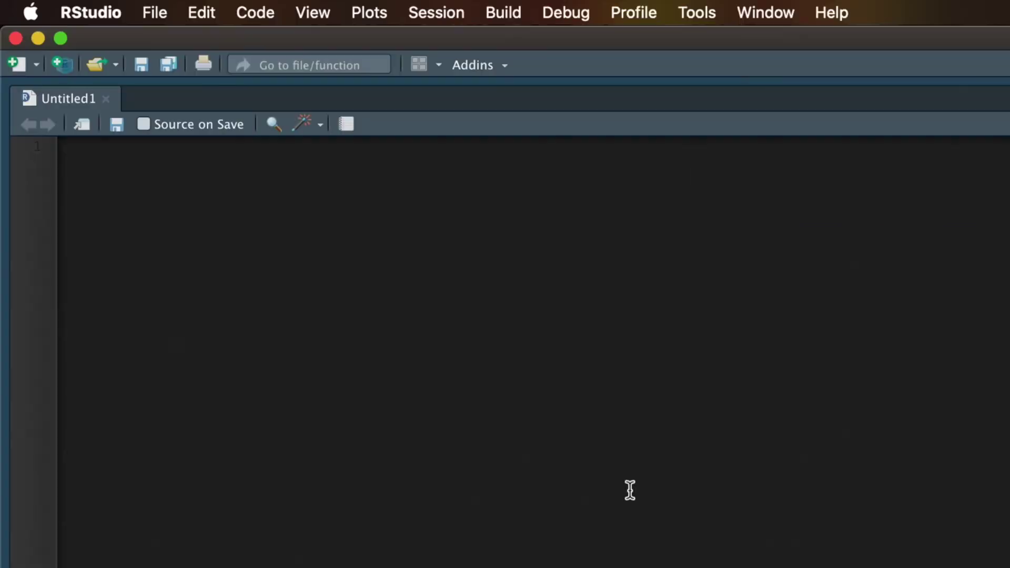
type("in")
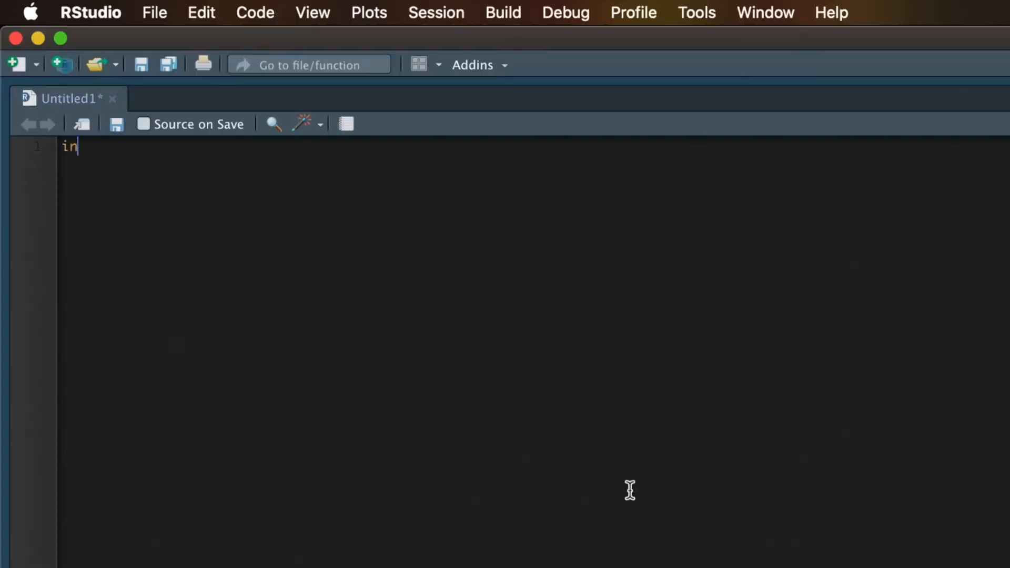
type("stall.pac")
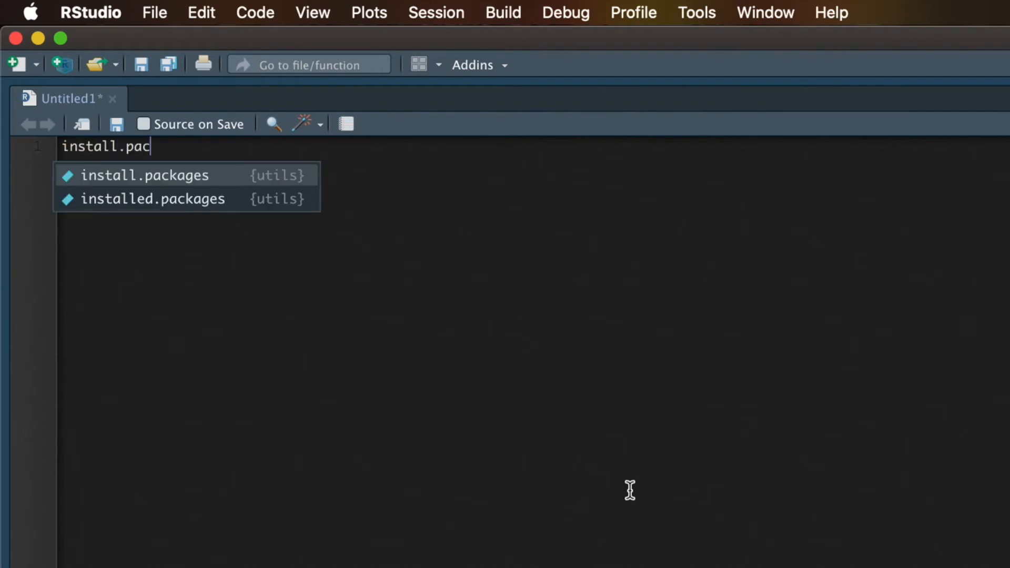
type("kages(")
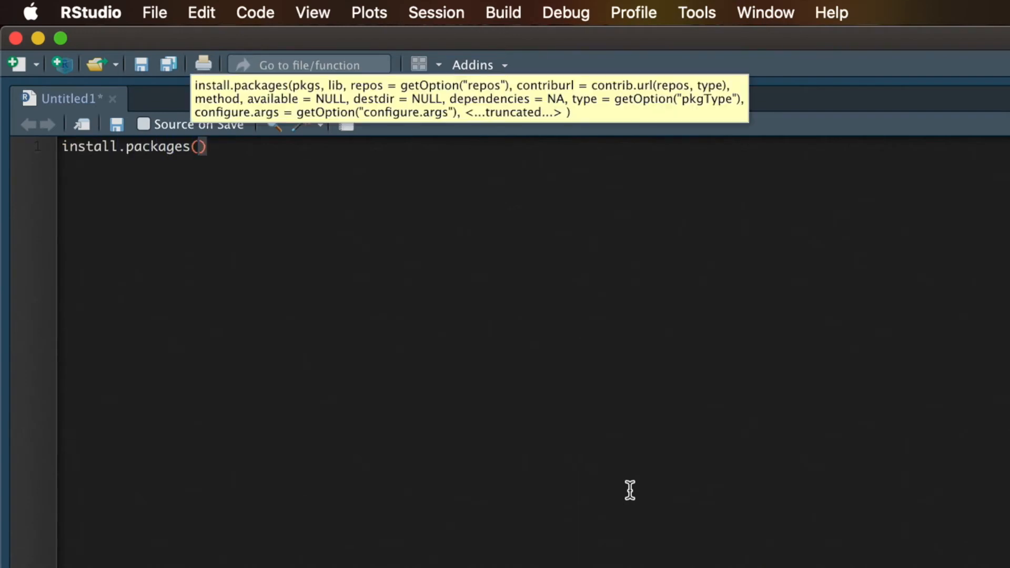
type("\"tidyvers")
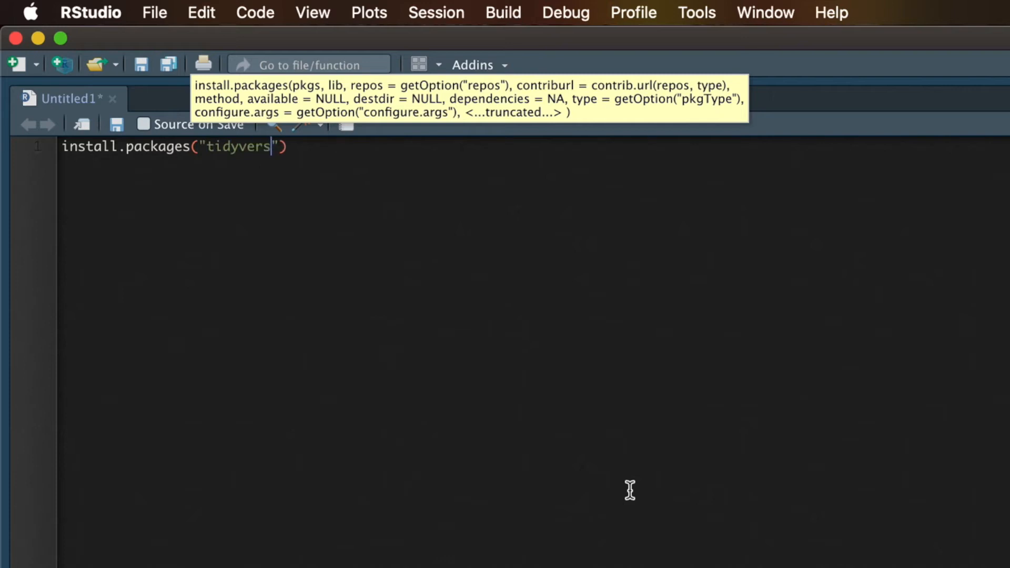
type("e\")")
- Write install.packages("tidyverse") and library("tidyverse") as the script's two lines
key("Return")
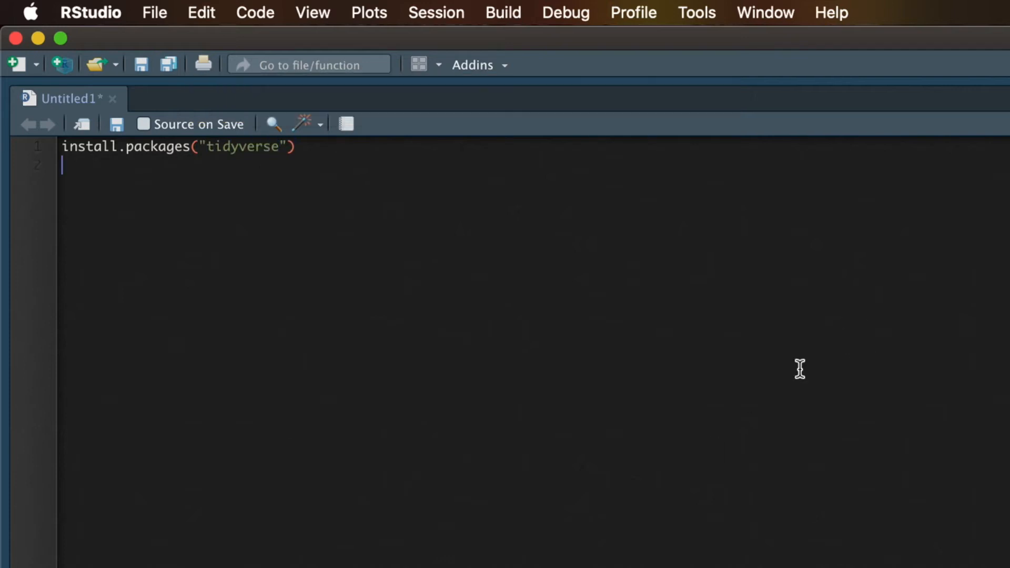
type("library")
type("(\"")
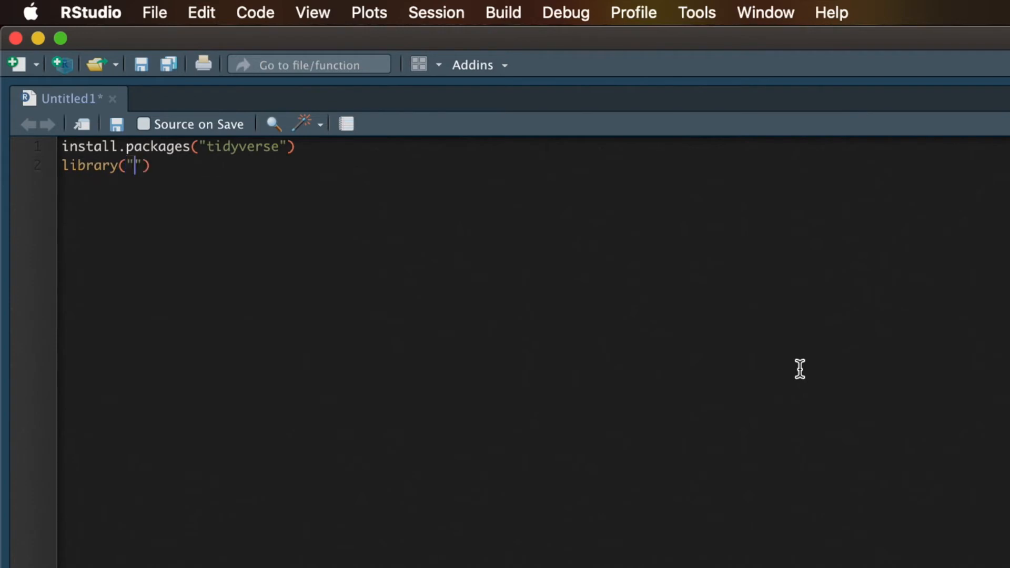
type("tidyverse")
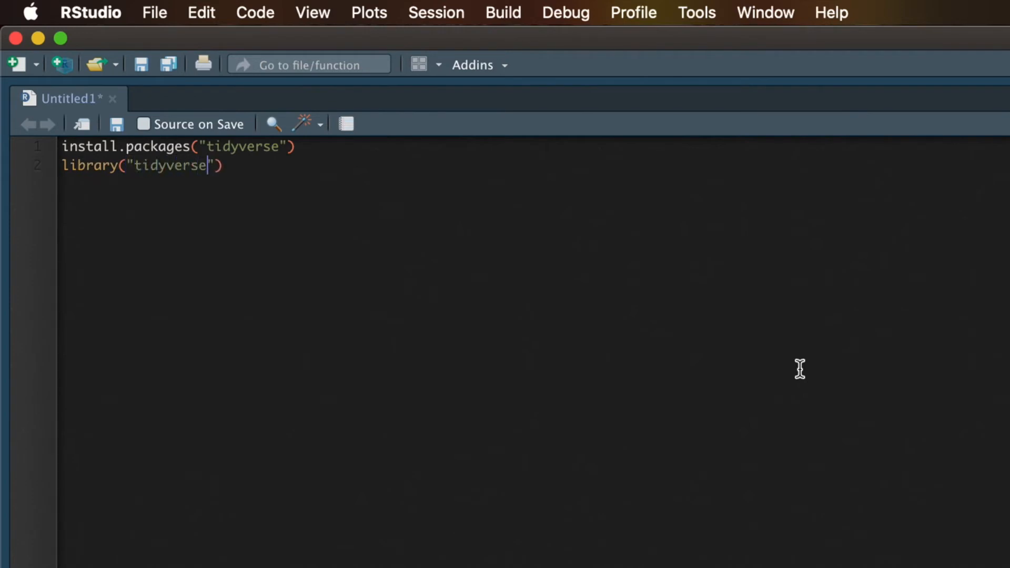
type("\")")
left_click_drag(297, 145, 194, 146)
left_click_drag(255, 169, 4, 141)
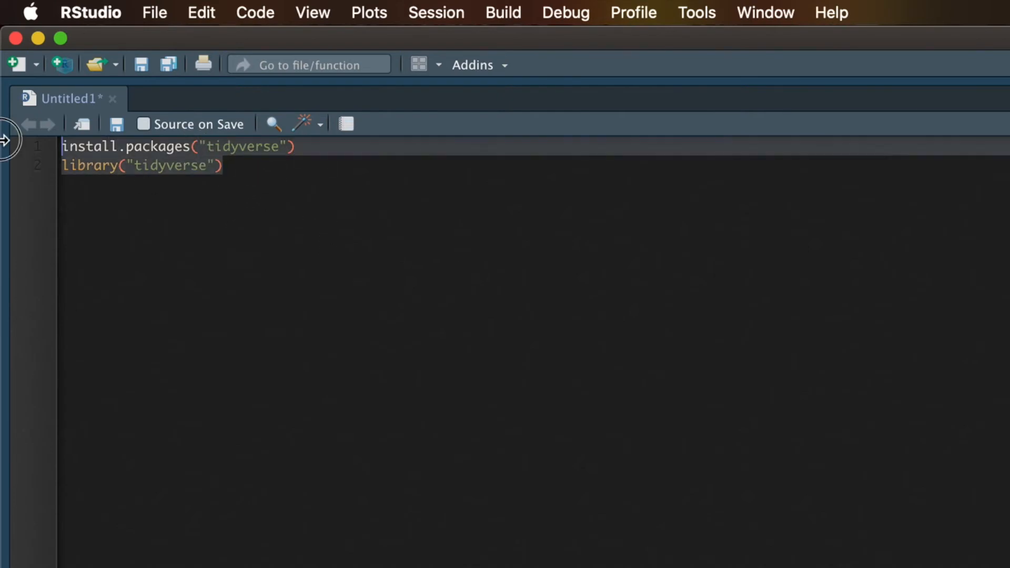
left_click(331, 218)
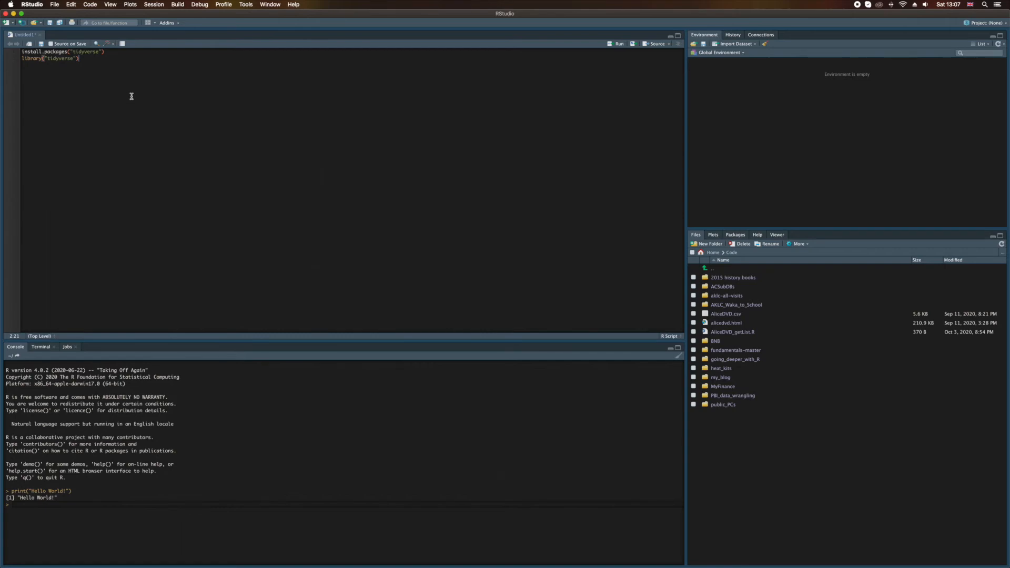
- Switch from the Tidyverse site to the Git homepage and its Documentation page
key("super+Tab")
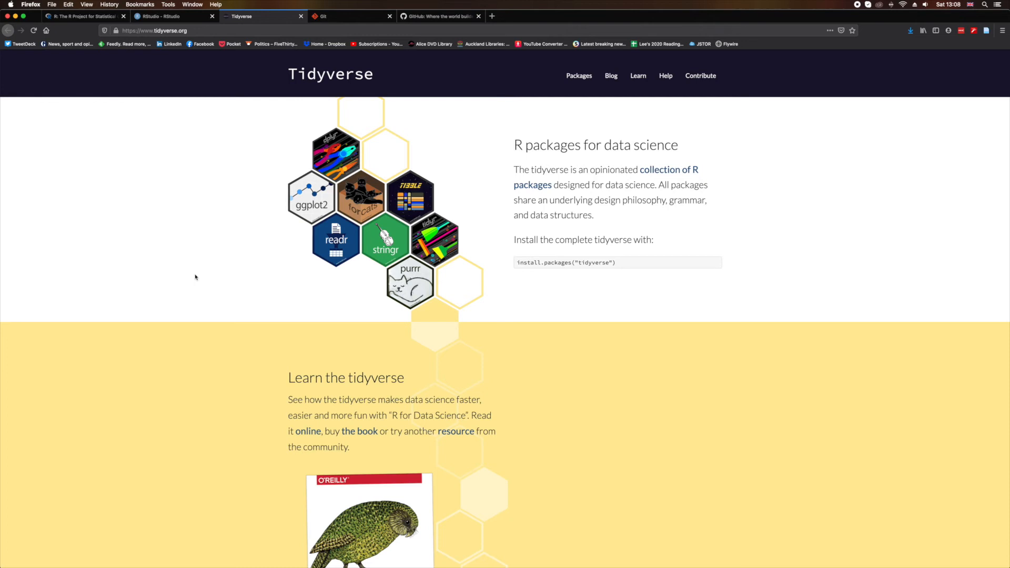
left_click(347, 16)
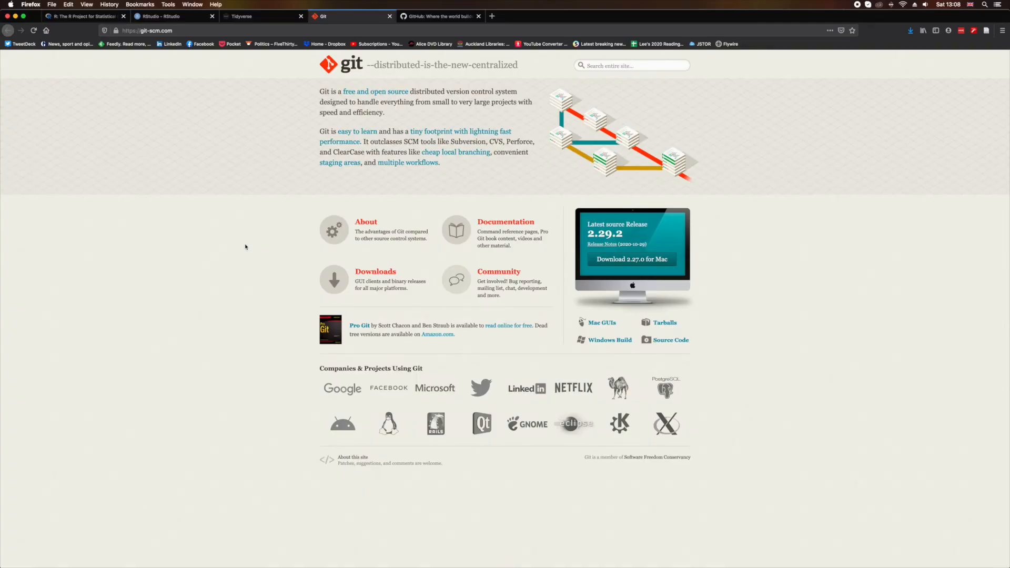
left_click(505, 223)
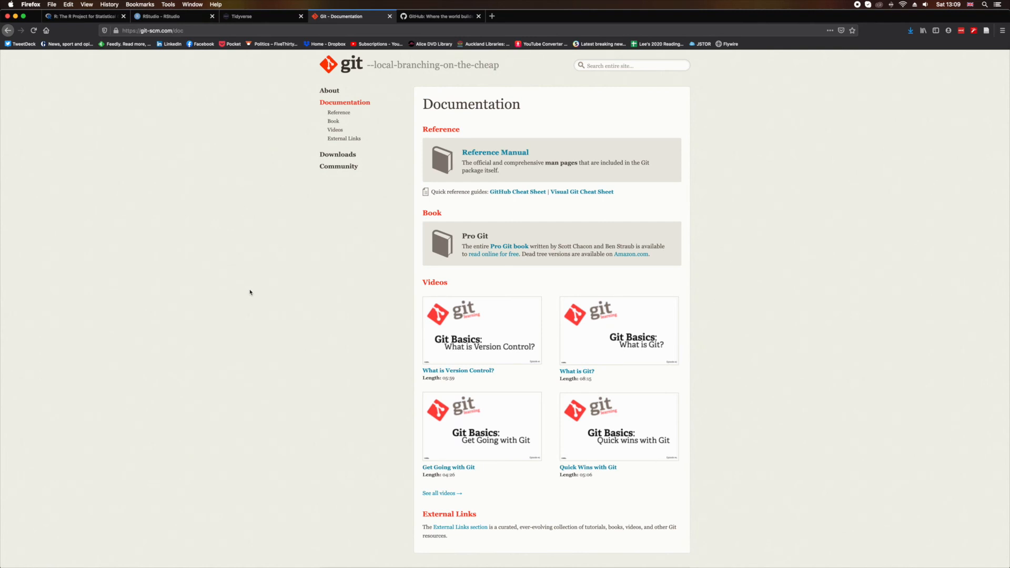
- Visit Git's What is Version Control? video and the Downloads page, then bring up Terminal
left_click(441, 372)
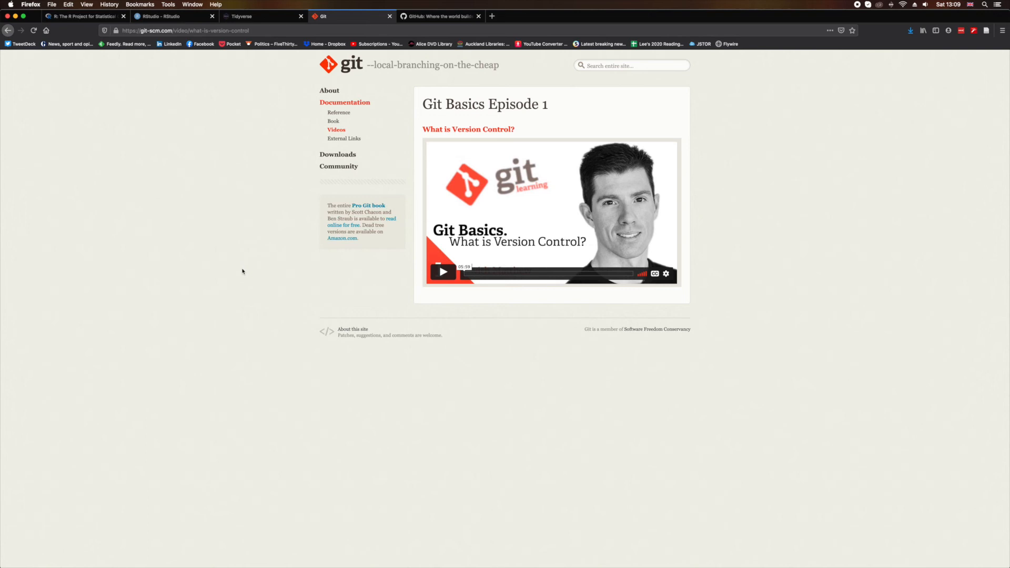
left_click(331, 154)
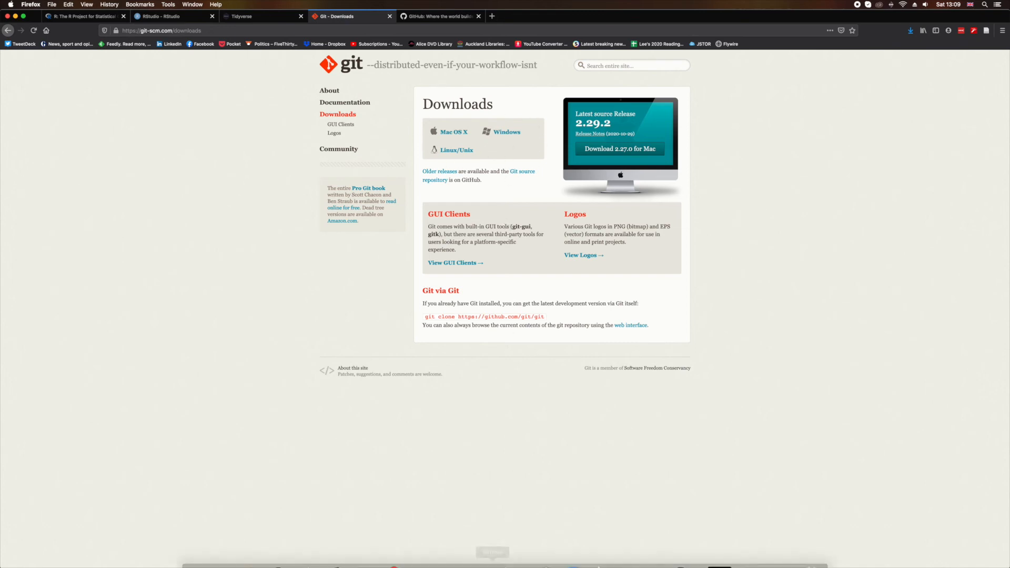
mouse_move(493, 552)
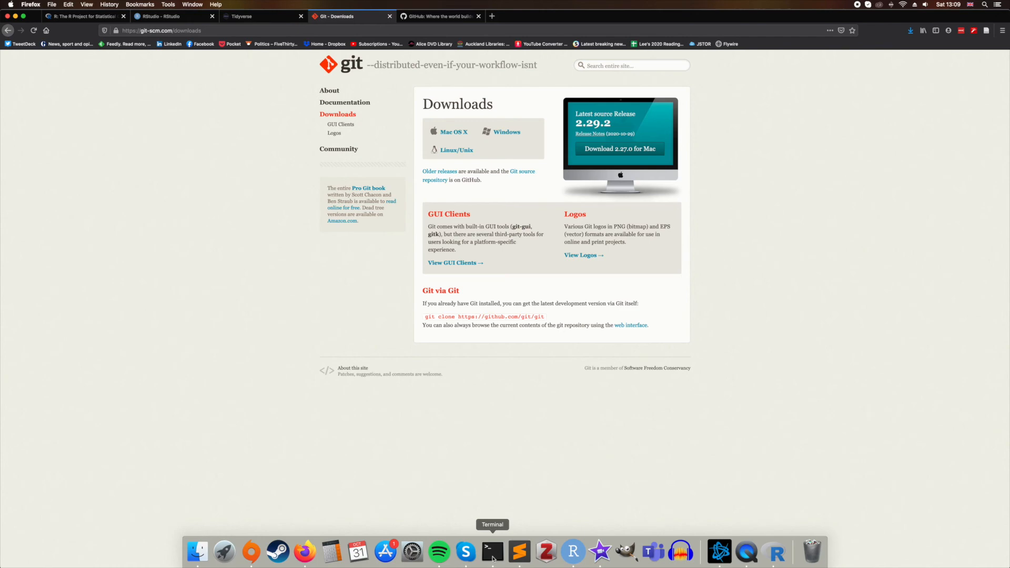
left_click(492, 552)
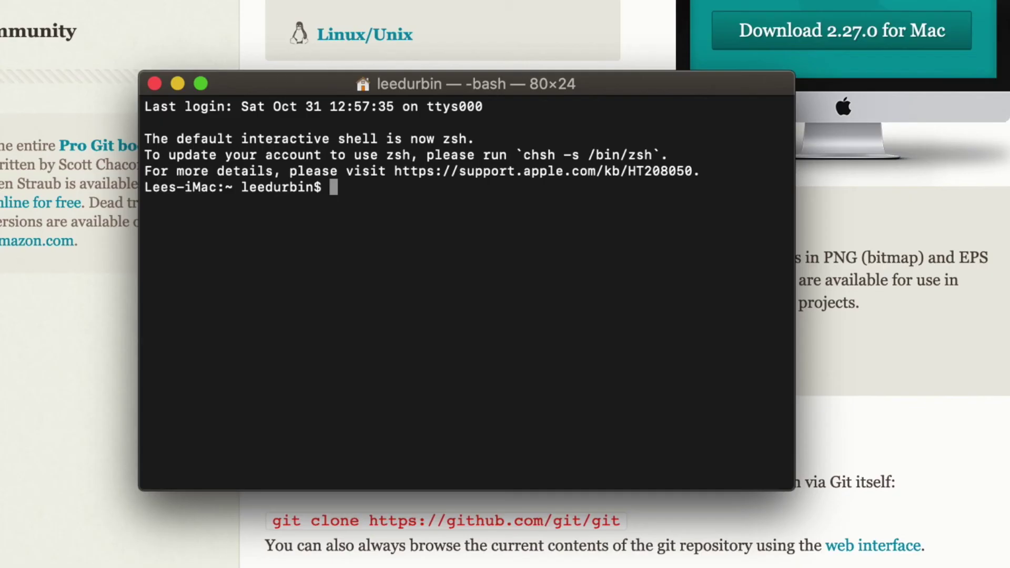
type("git ")
type("--")
type("version")
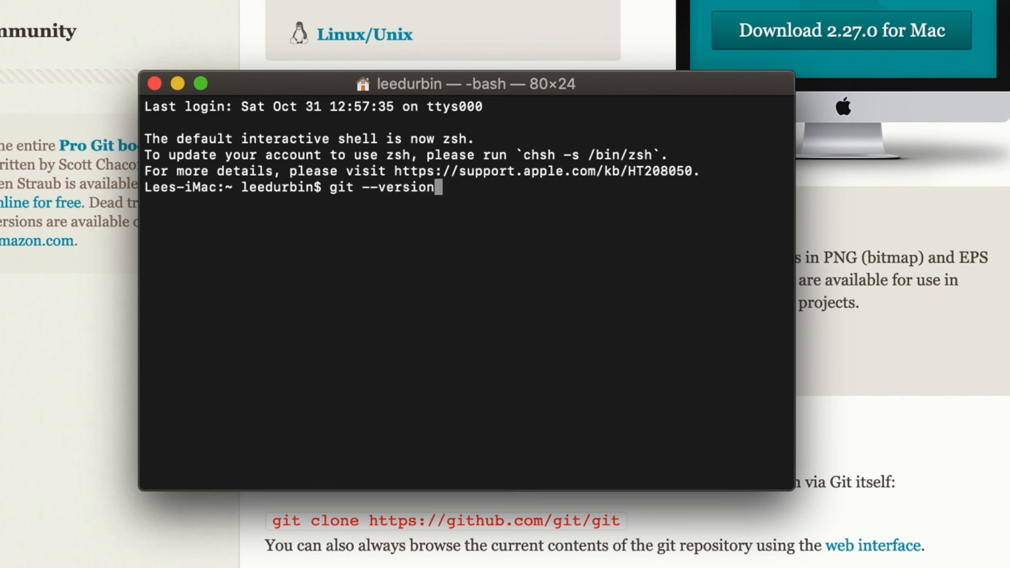
- Run git --version in Terminal, reporting git version 2.28.0
key("Return")
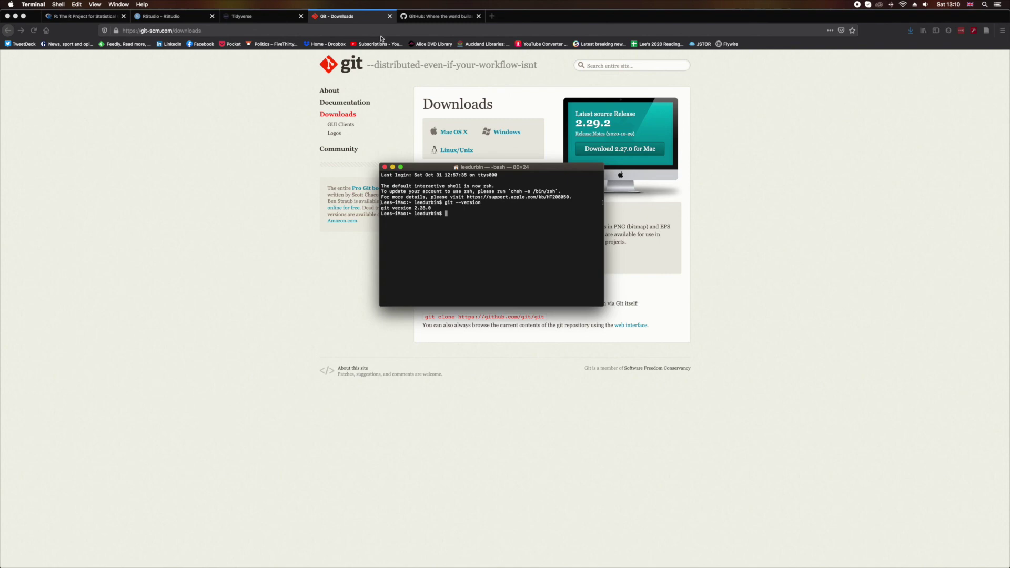
- Switch Firefox to the GitHub homepage tab
left_click(429, 17)
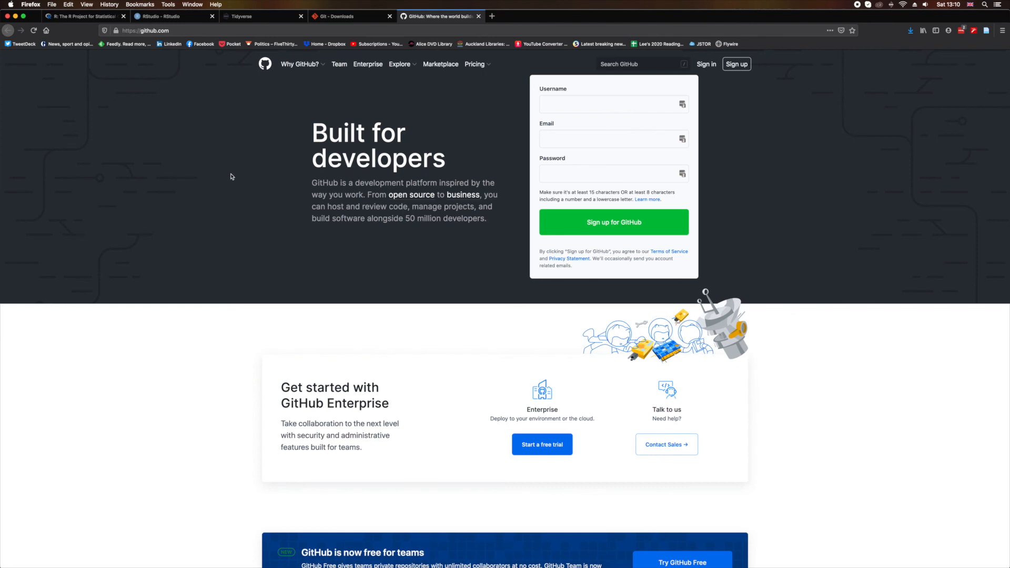